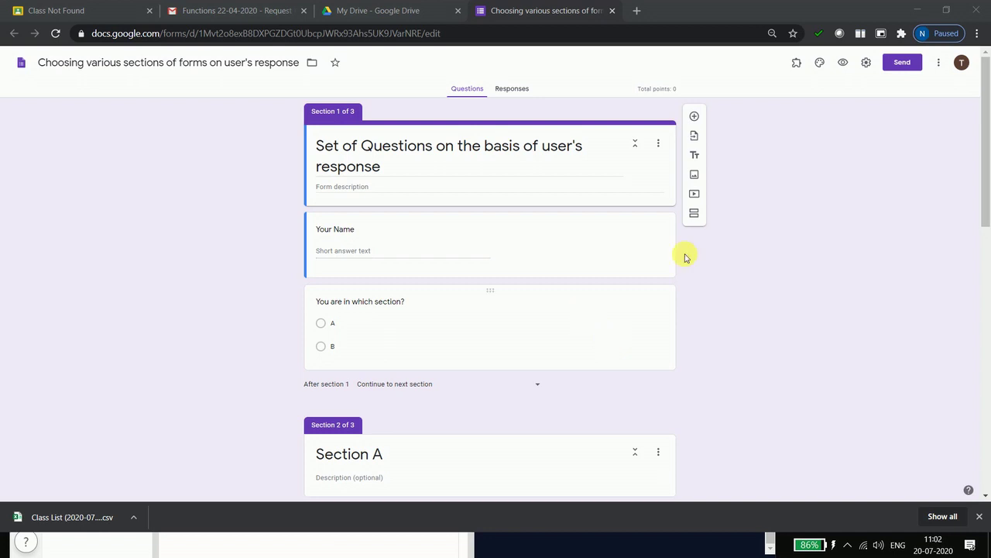
Step: Open the 'You are in which section?' question and scroll to check its A and B section routing
{"action": "mouse_move", "coordinate": [985, 166]}
{"action": "left_mouse_down"}
{"action": "mouse_move", "coordinate": [984, 436]}
{"action": "mouse_move", "coordinate": [988, 176]}
{"action": "left_mouse_up"}
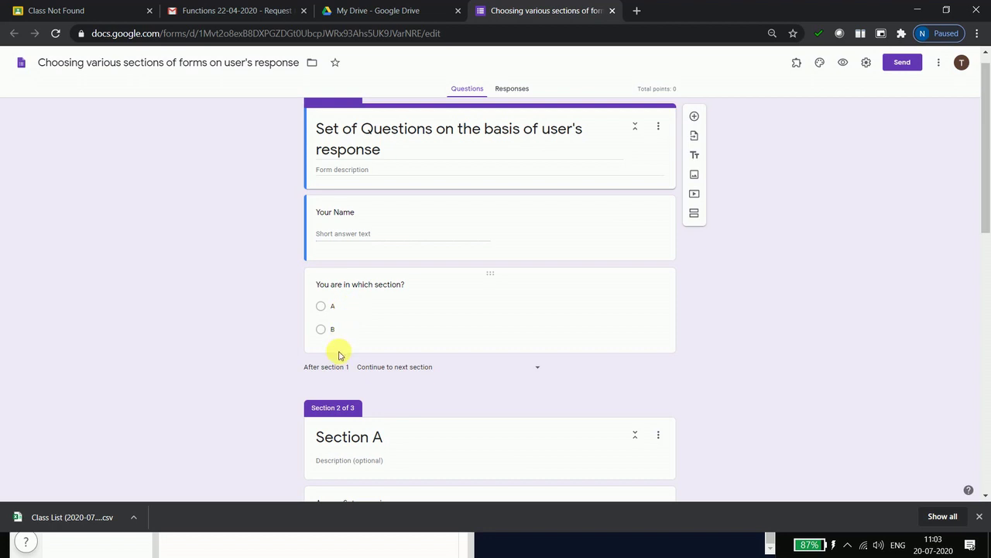
{"action": "left_click", "coordinate": [404, 335]}
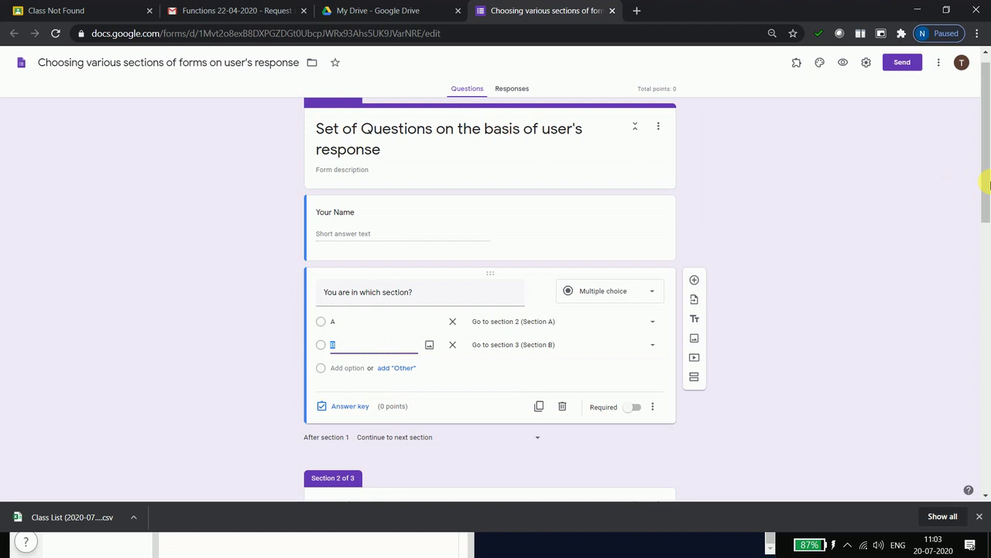
{"action": "left_click", "coordinate": [856, 323]}
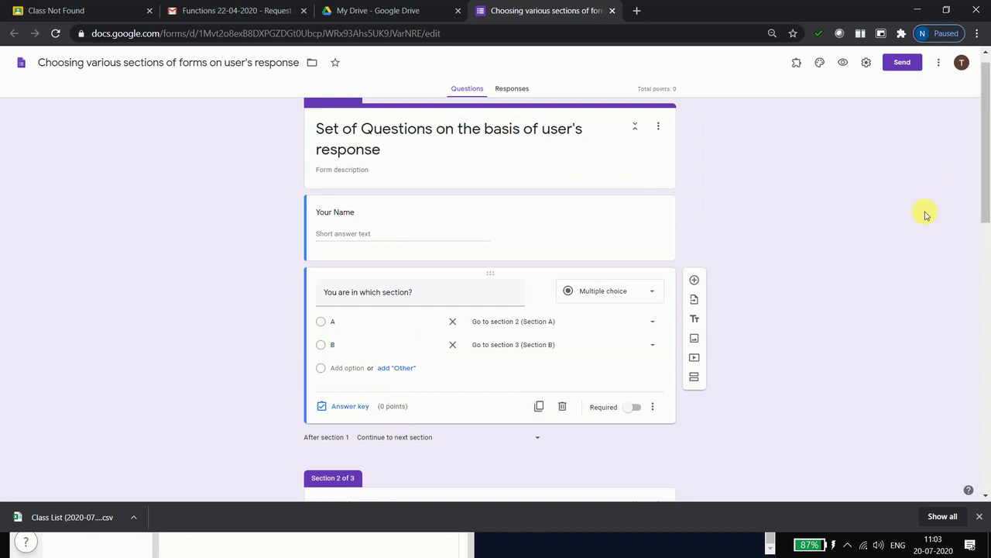
{"action": "left_click_drag", "start_coordinate": [984, 178], "coordinate": [956, 418]}
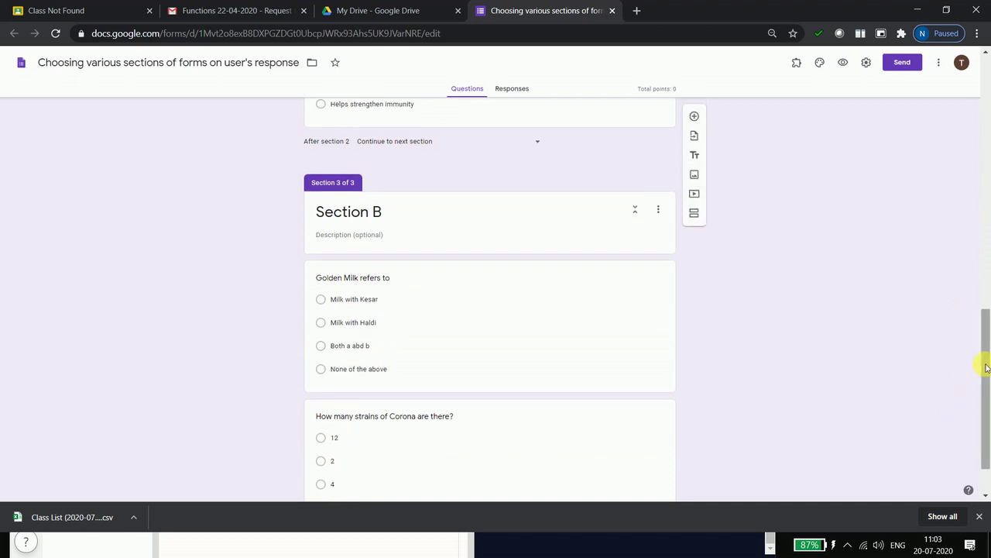
{"action": "left_click_drag", "start_coordinate": [987, 367], "coordinate": [987, 398]}
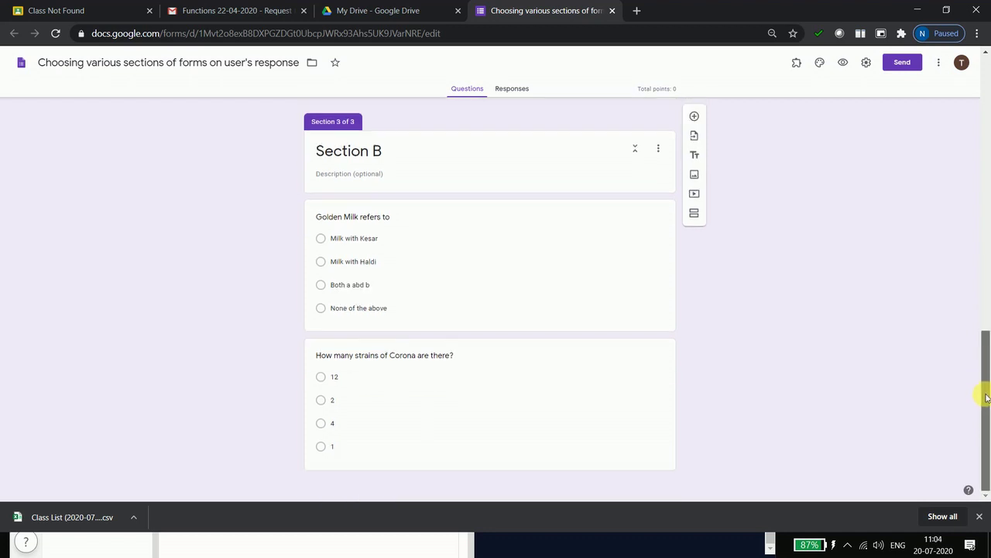
{"action": "left_click_drag", "start_coordinate": [987, 398], "coordinate": [988, 116]}
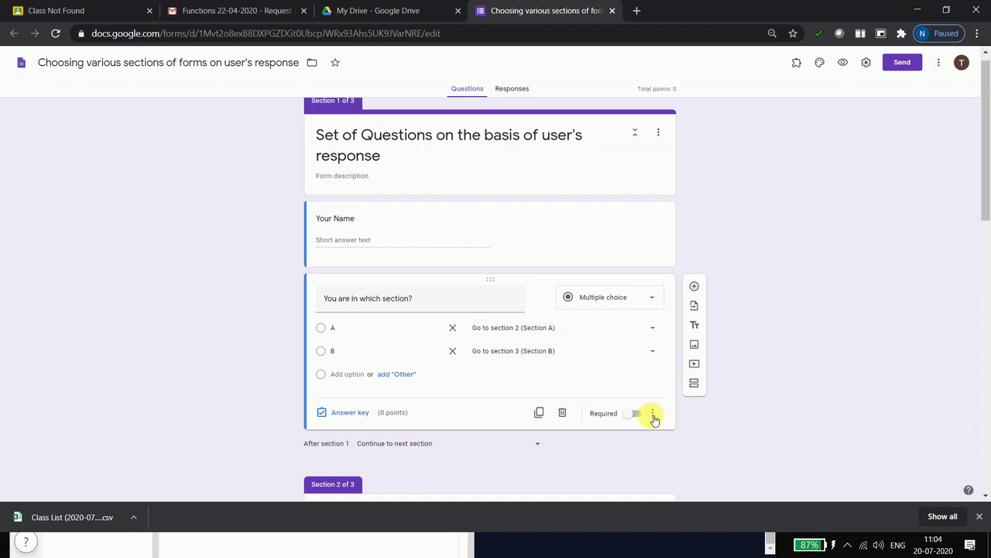
{"action": "left_click", "coordinate": [653, 416]}
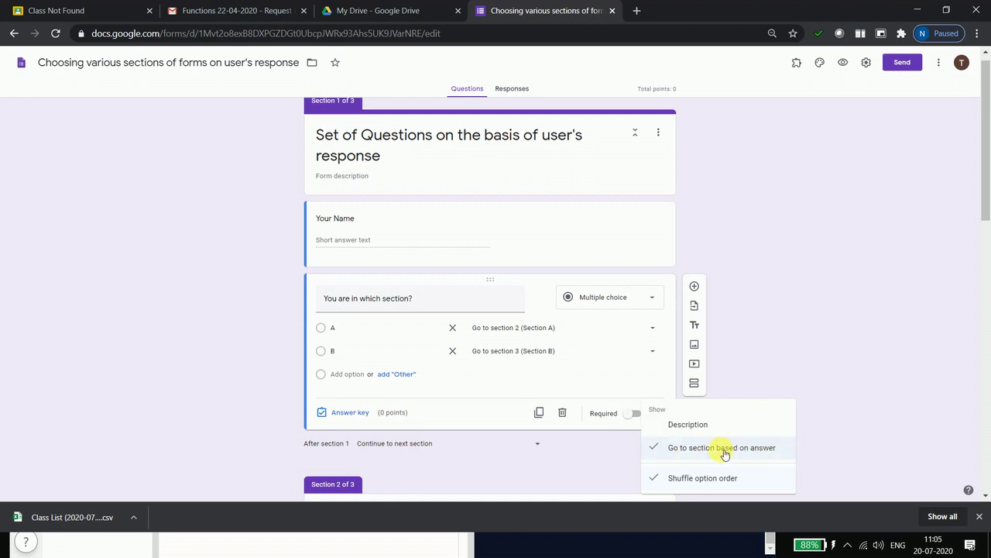
{"action": "left_click", "coordinate": [525, 382]}
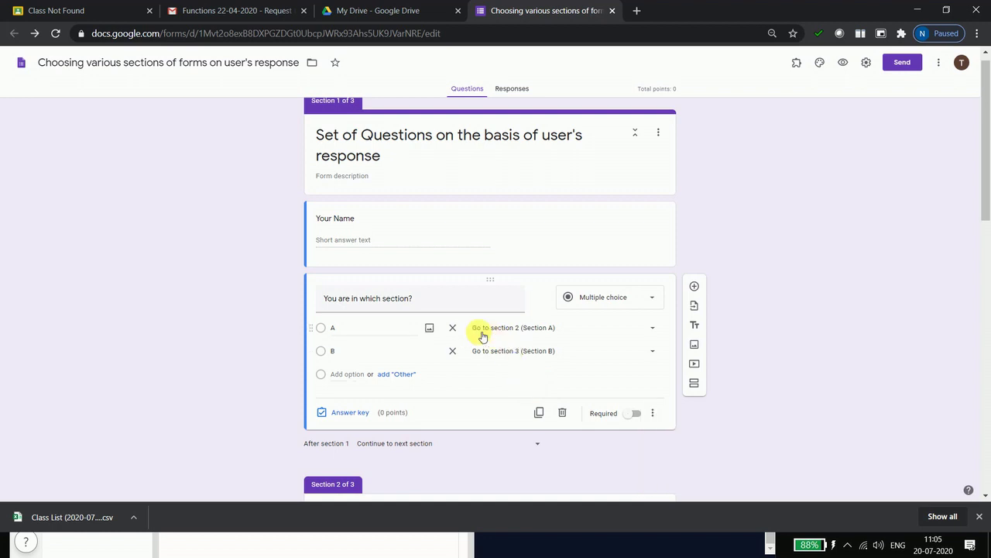
{"action": "mouse_move", "coordinate": [542, 327]}
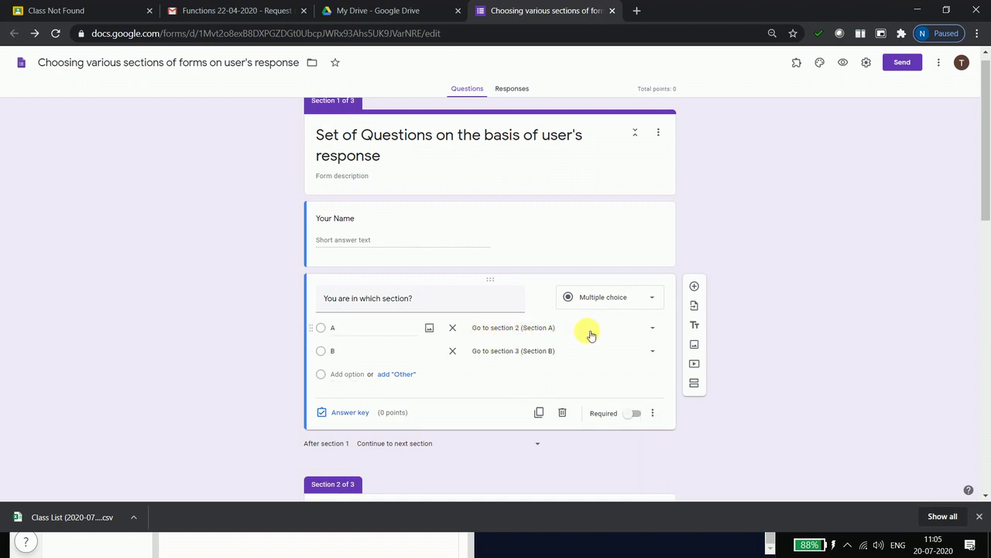
Step: Route answer A to 'Go to section 2 (Section A)' and answer B to 'Go to section 3 (Section B)'
{"action": "left_click", "coordinate": [653, 328]}
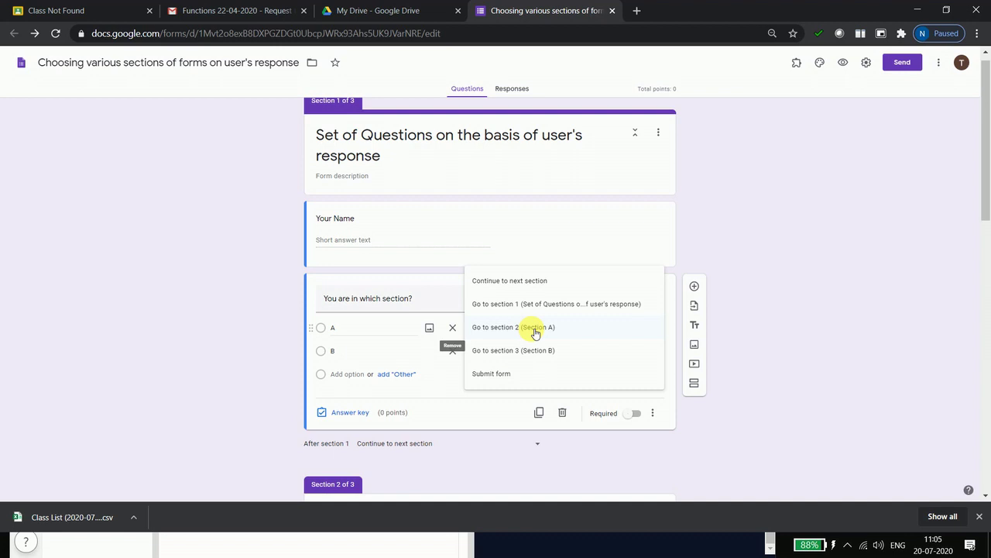
{"action": "left_click", "coordinate": [438, 383]}
{"action": "mouse_move", "coordinate": [372, 351]}
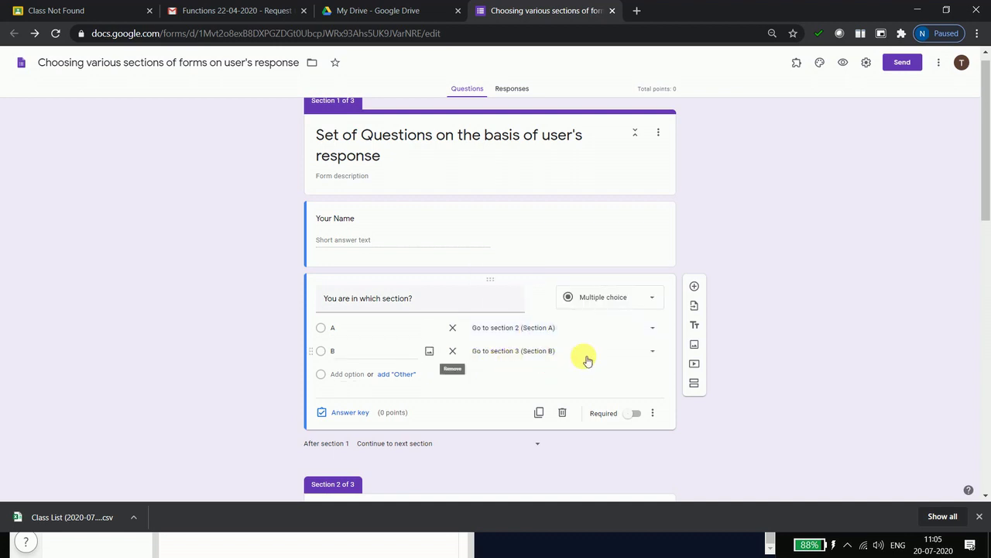
{"action": "left_click", "coordinate": [655, 352]}
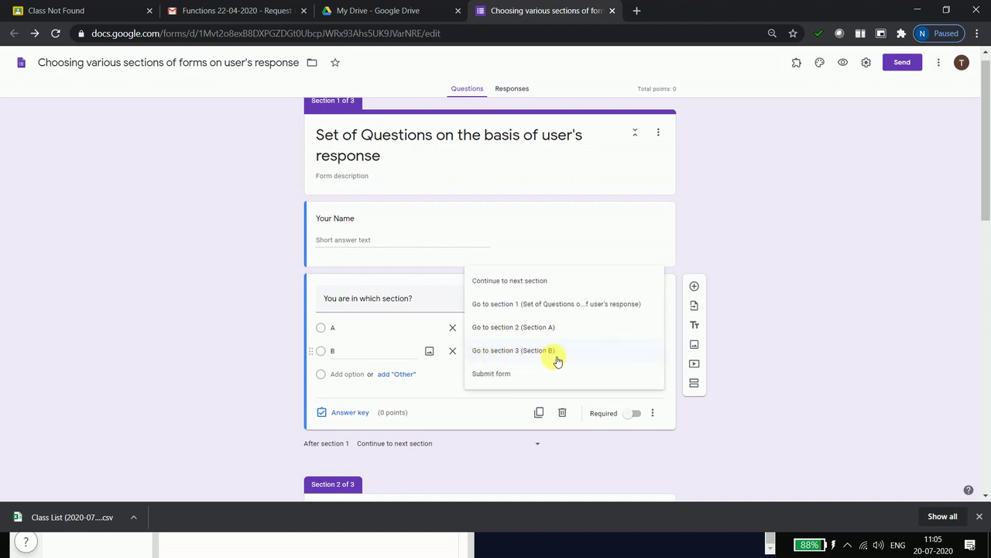
{"action": "left_click", "coordinate": [640, 419]}
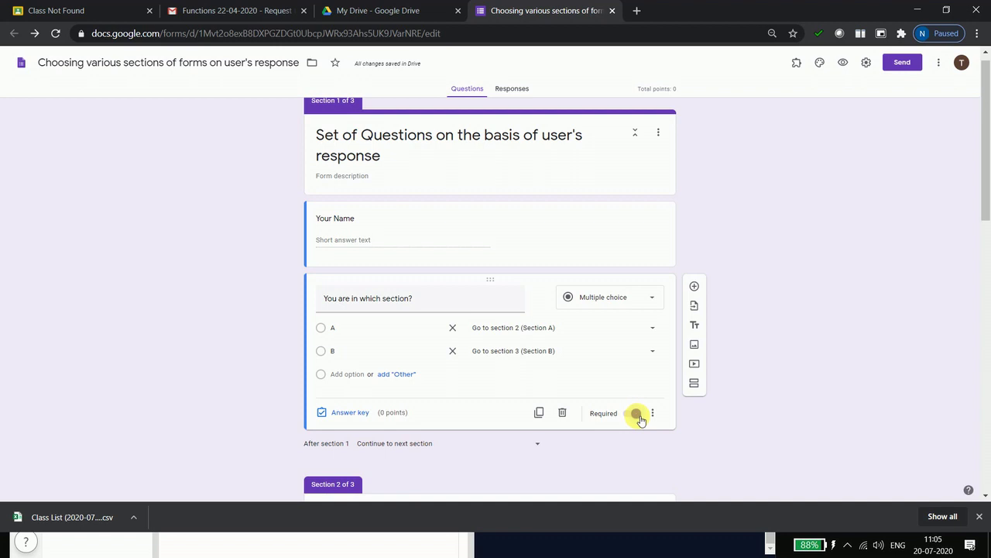
Step: Turn on Required for the section question and copy the form's shortened Send link
{"action": "left_click", "coordinate": [638, 418]}
{"action": "left_click", "coordinate": [905, 68]}
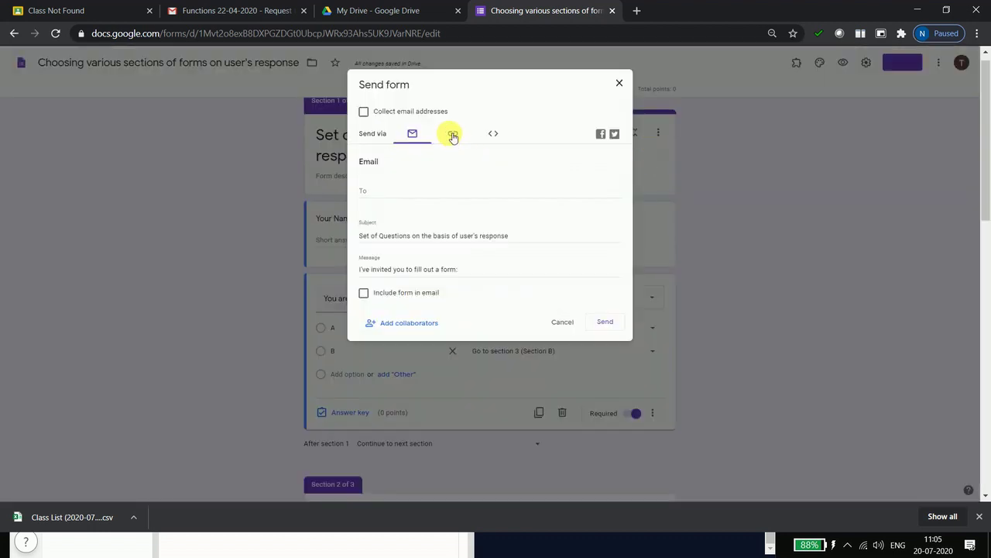
{"action": "left_click", "coordinate": [453, 134]}
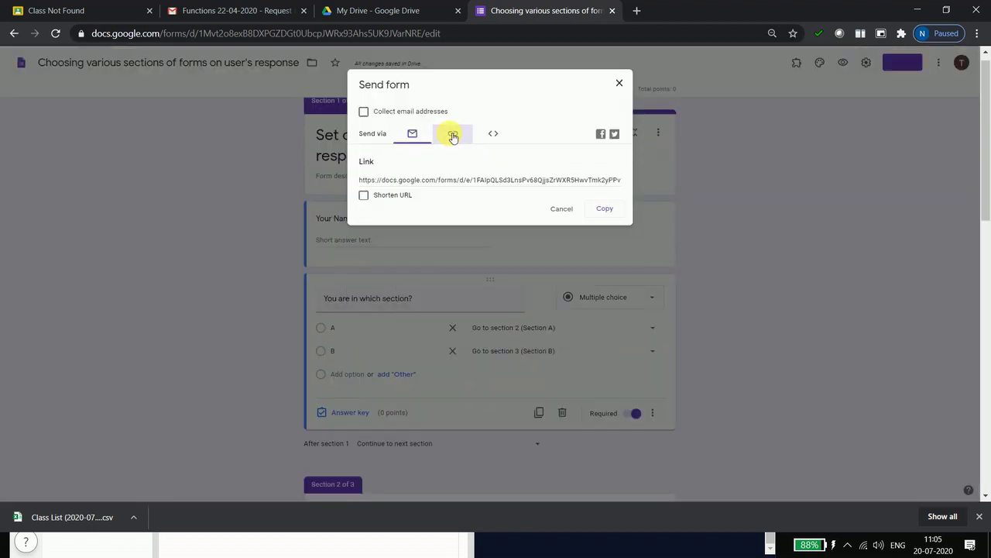
{"action": "left_click", "coordinate": [364, 196]}
{"action": "left_click", "coordinate": [604, 209]}
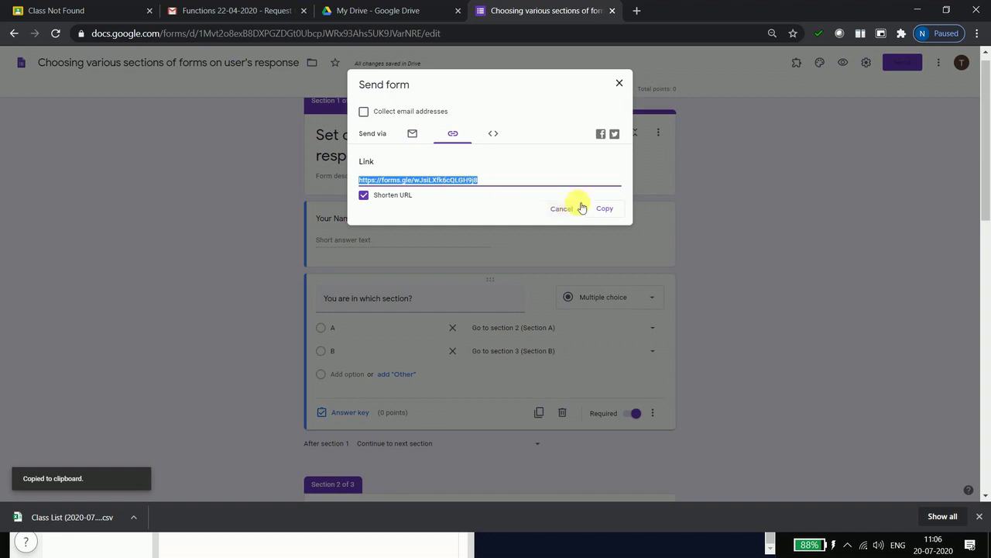
{"action": "left_click", "coordinate": [619, 83]}
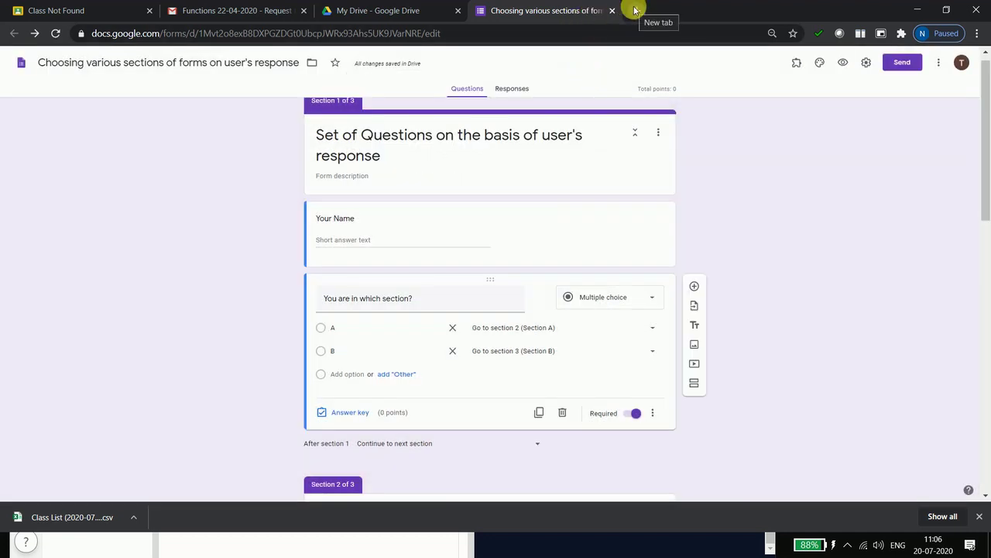
Step: Open the copied form link in a new browser tab
{"action": "left_click", "coordinate": [632, 9]}
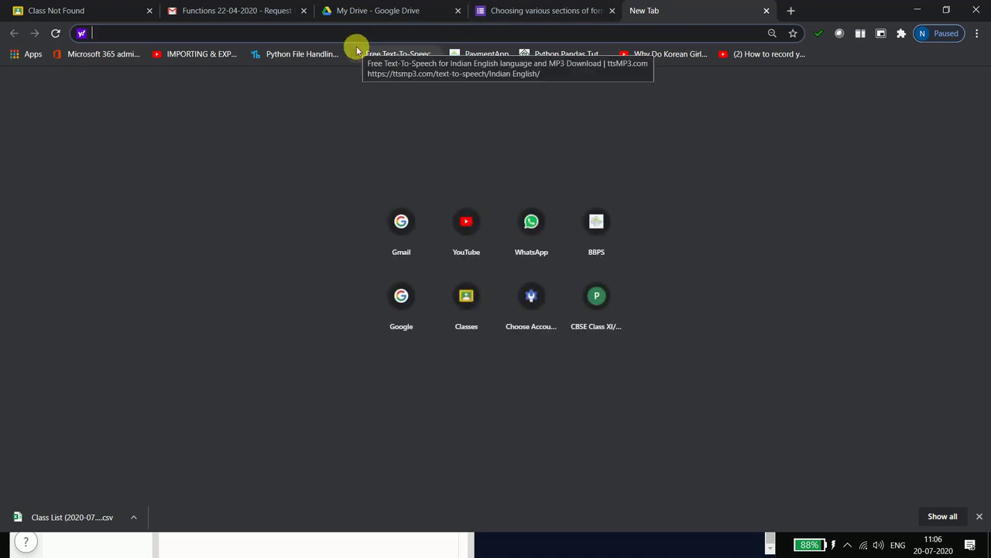
{"action": "key", "text": "ctrl+v"}
{"action": "key", "text": "Return"}
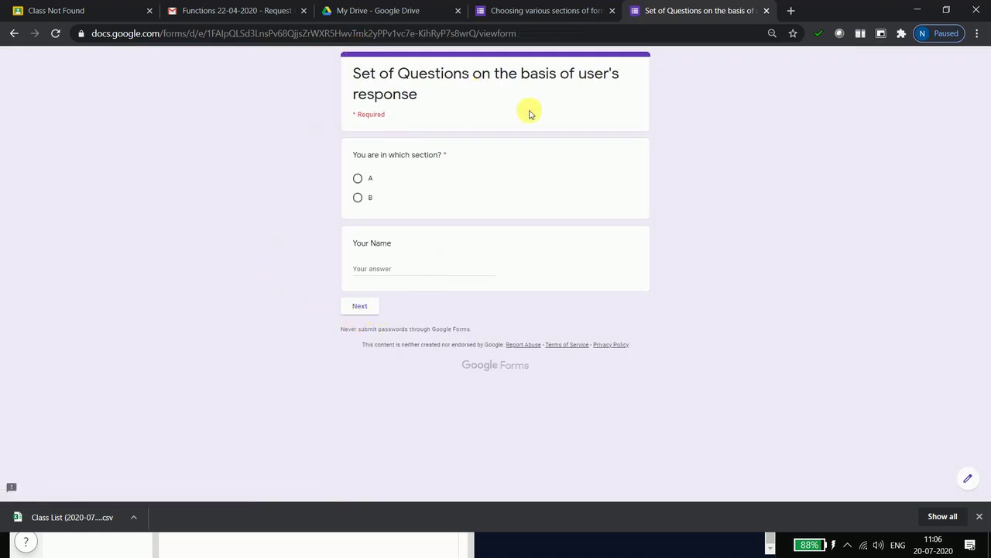
Step: Submit a response as ABC choosing section B, answering 2 and Milk with Haldi
{"action": "left_click", "coordinate": [358, 199]}
{"action": "type", "text": "ABC"}
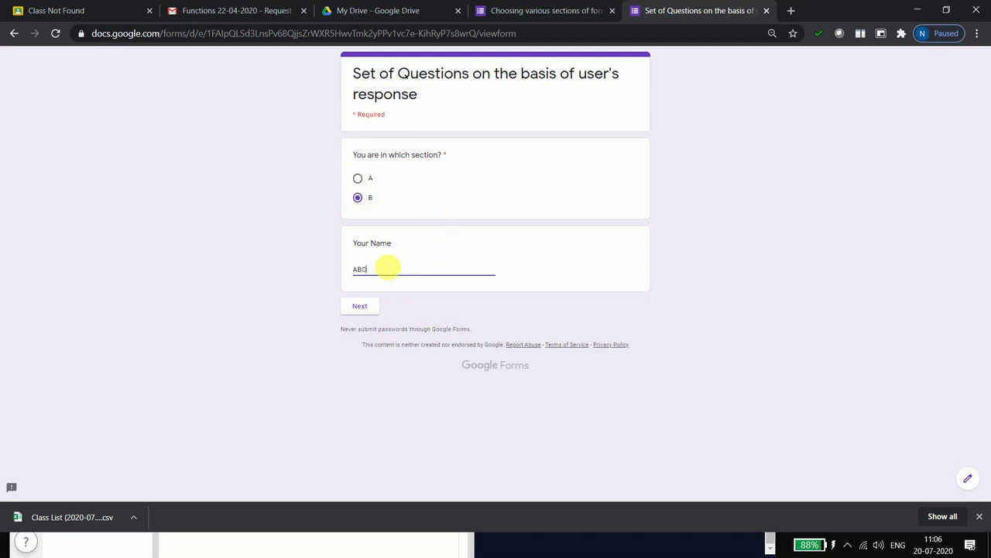
{"action": "left_click", "coordinate": [360, 307]}
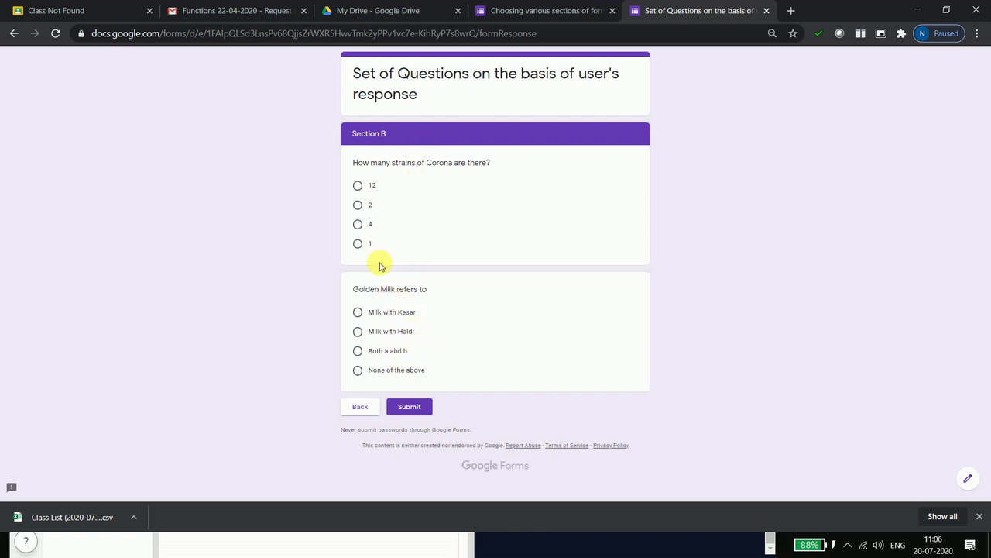
{"action": "left_click", "coordinate": [359, 205]}
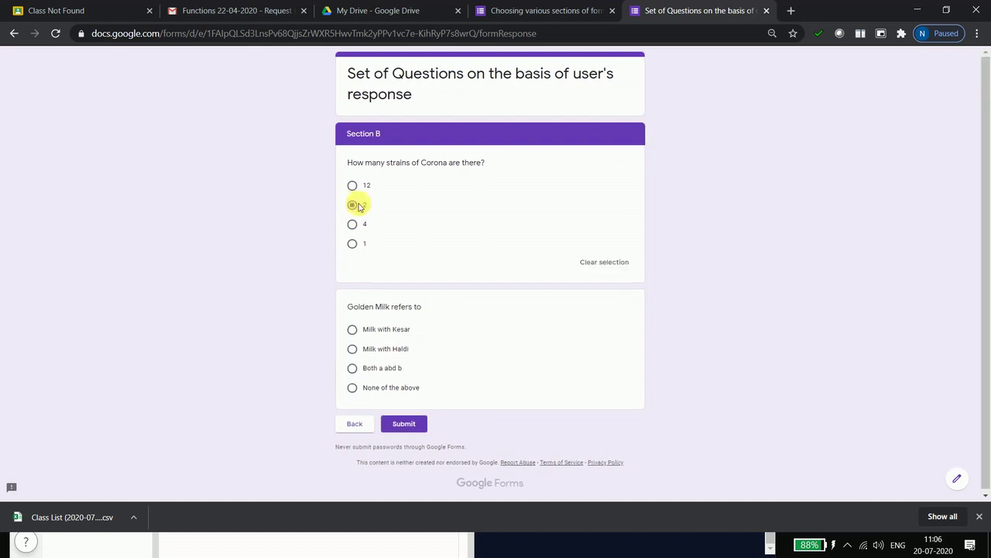
{"action": "left_click", "coordinate": [353, 350]}
{"action": "left_click", "coordinate": [402, 449]}
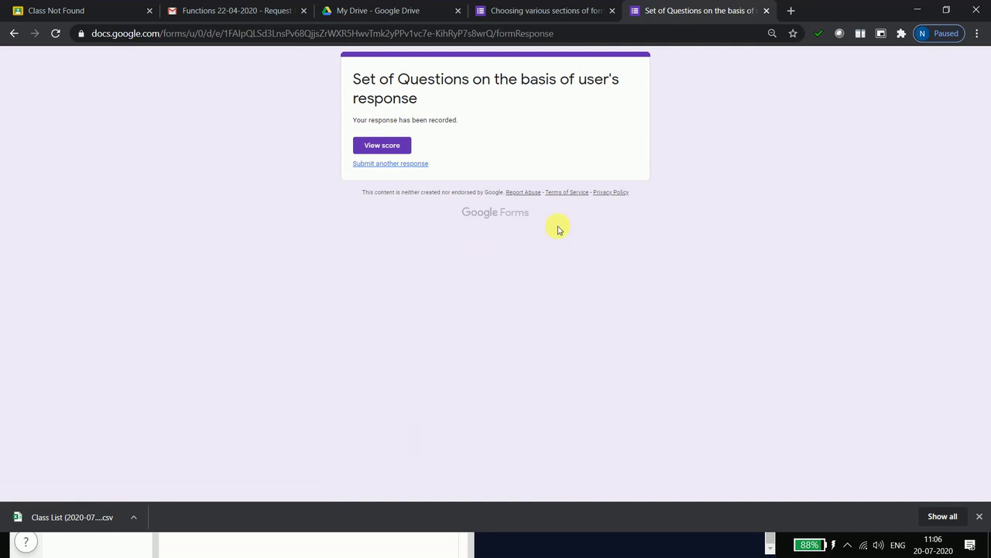
Step: Reload the live form from its pasted forms.gle short link
{"action": "left_click", "coordinate": [582, 35]}
{"action": "key", "text": "ctrl+v"}
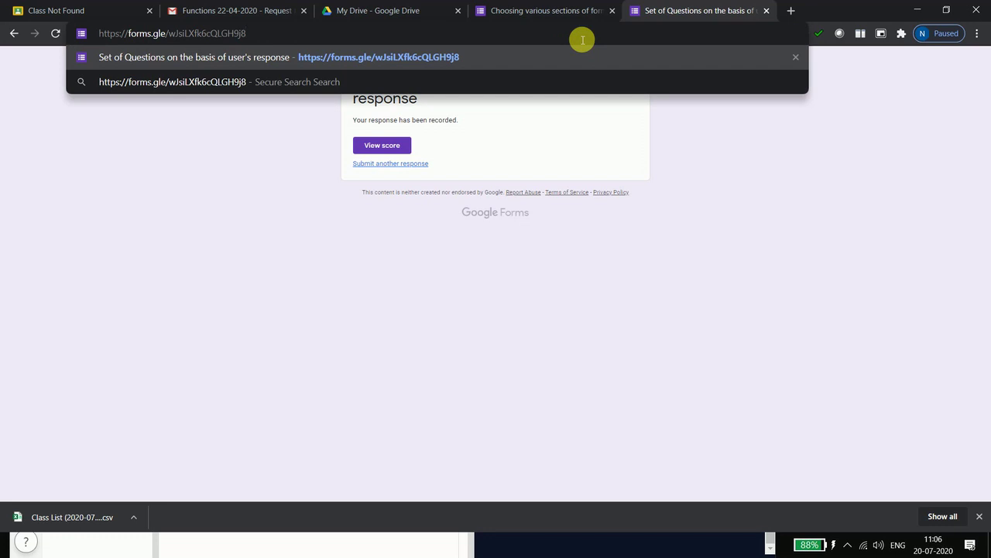
{"action": "key", "text": "Return"}
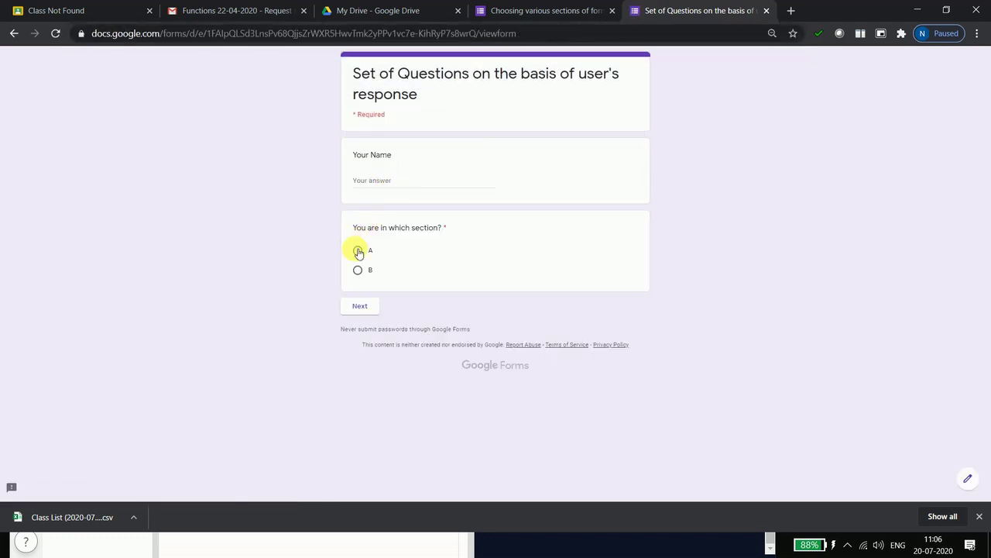
Step: Choose section A as XYZ, answer 'Both a abd b' and 'Helps strengthen immunity', and continue
{"action": "left_click", "coordinate": [358, 251]}
{"action": "type", "text": "XYZ"}
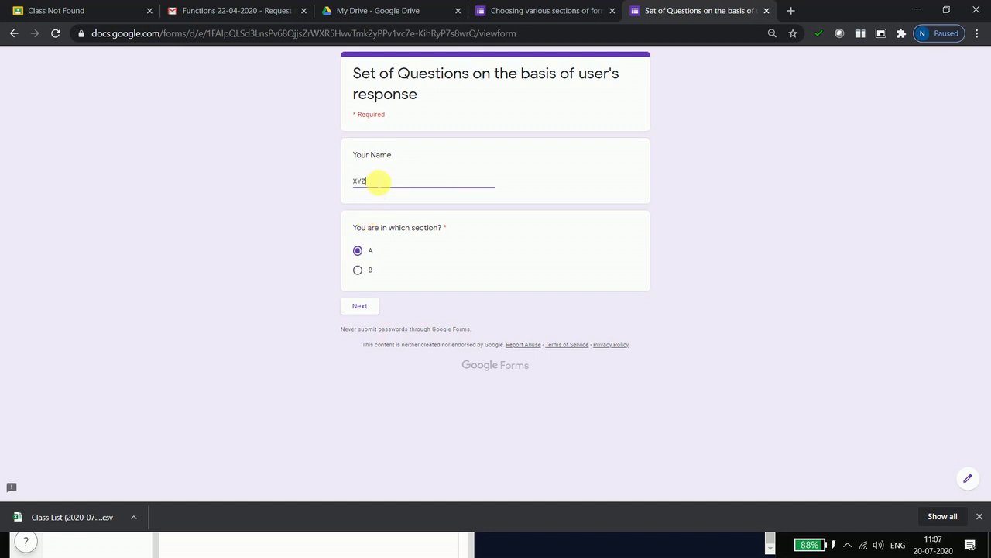
{"action": "left_click", "coordinate": [367, 312]}
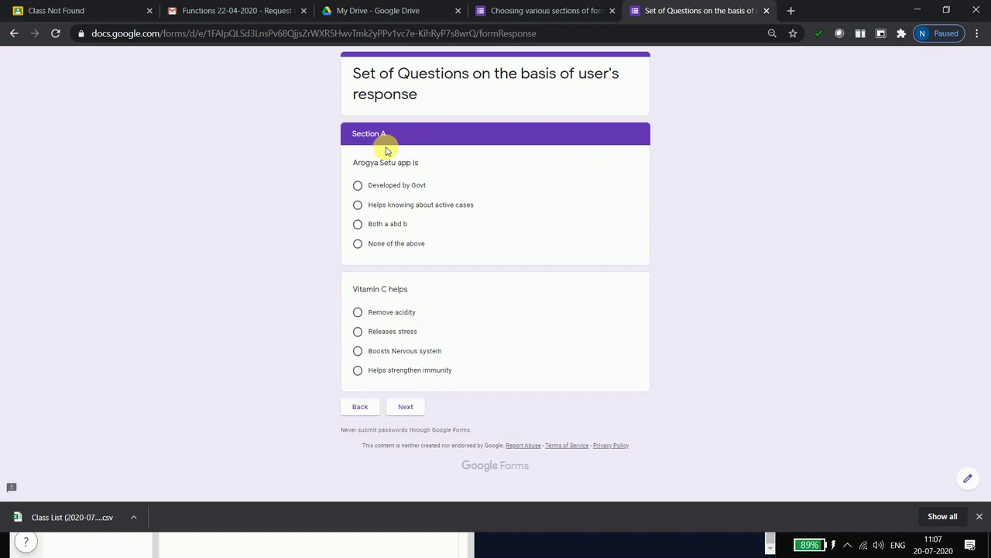
{"action": "left_click", "coordinate": [358, 224]}
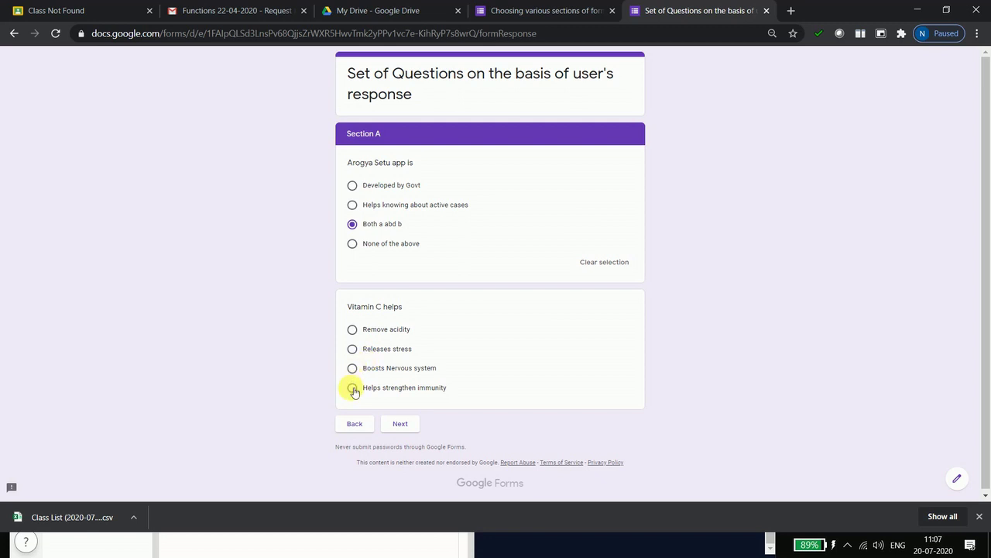
{"action": "left_click", "coordinate": [352, 389]}
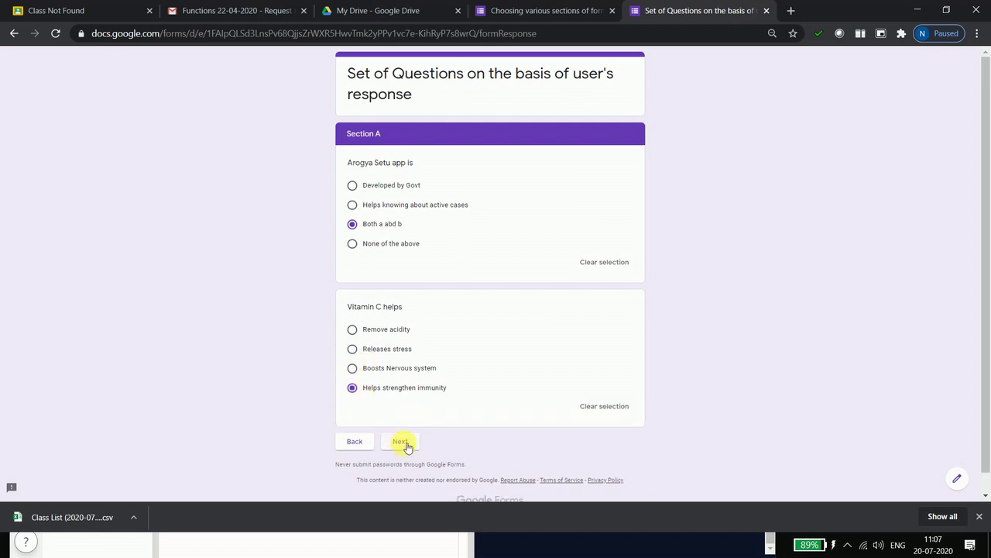
{"action": "left_click", "coordinate": [400, 442]}
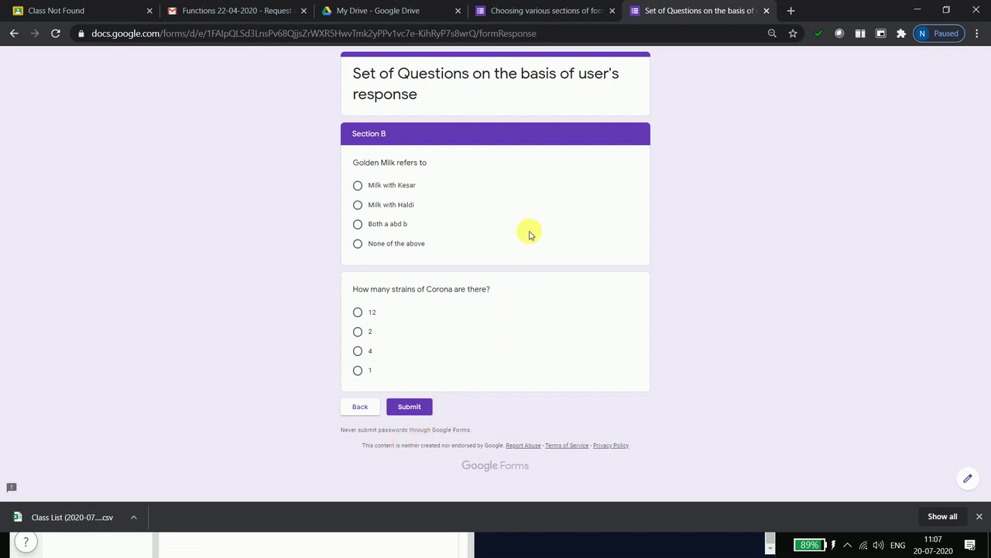
Step: Close the test form, review the one response and its spreadsheet, then return to Questions
{"action": "left_click", "coordinate": [767, 10]}
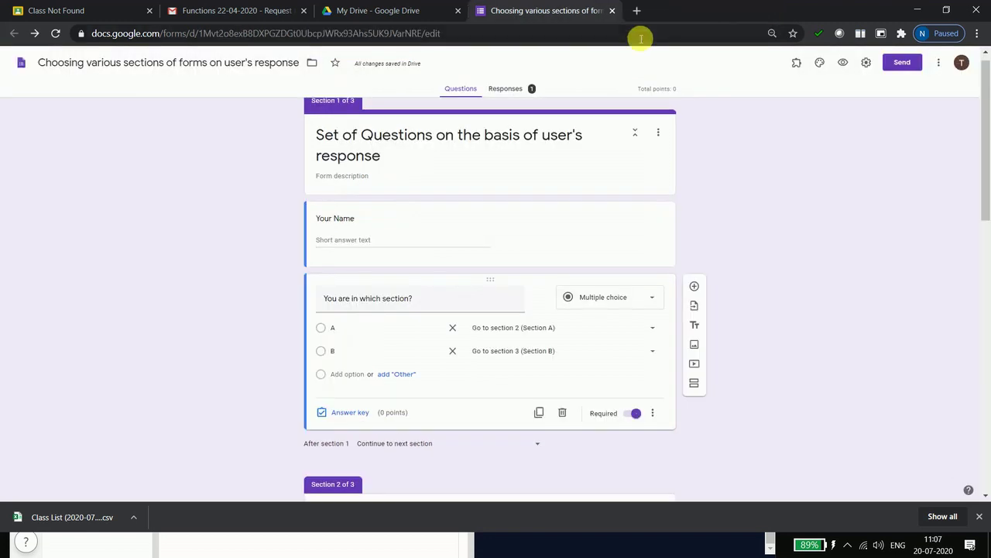
{"action": "left_click", "coordinate": [508, 89]}
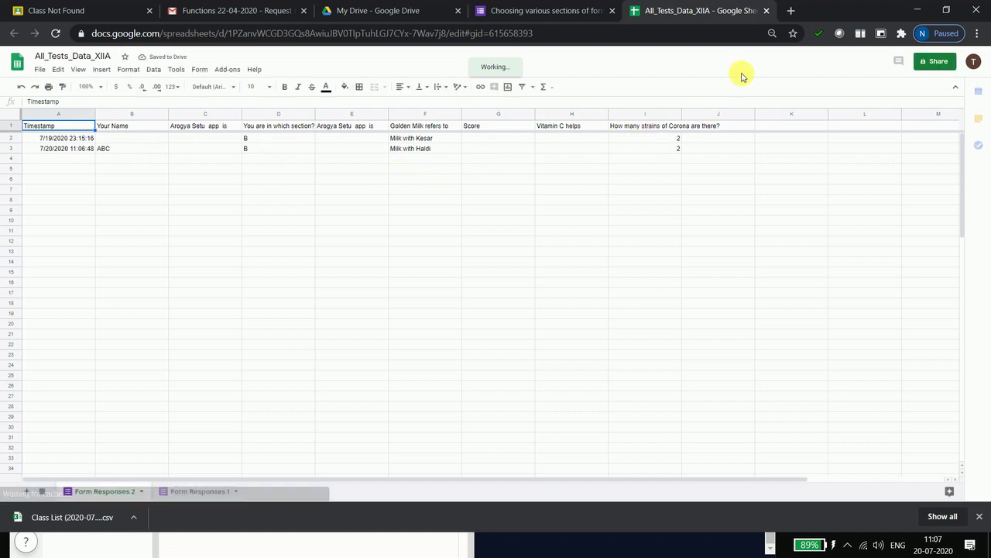
{"action": "left_click", "coordinate": [771, 14]}
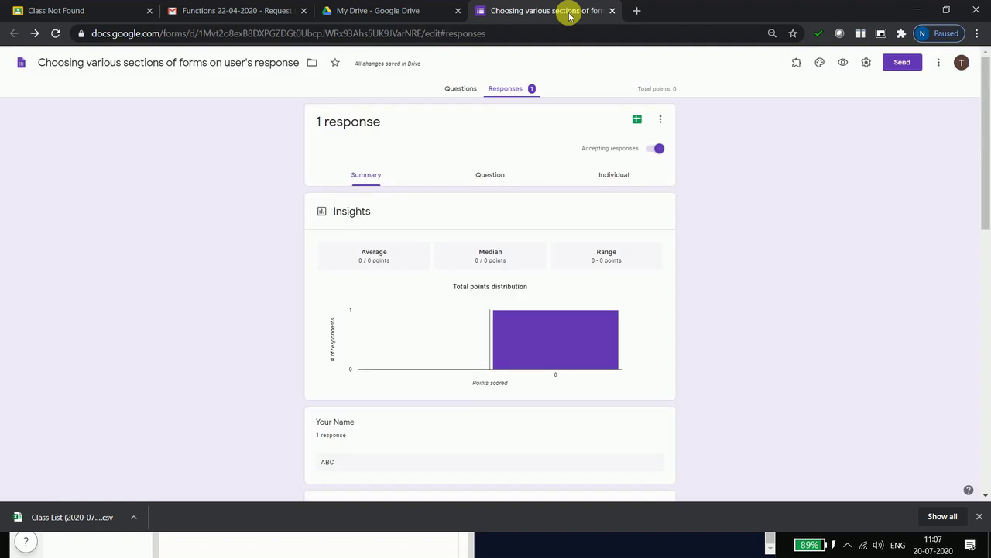
{"action": "left_click", "coordinate": [457, 91]}
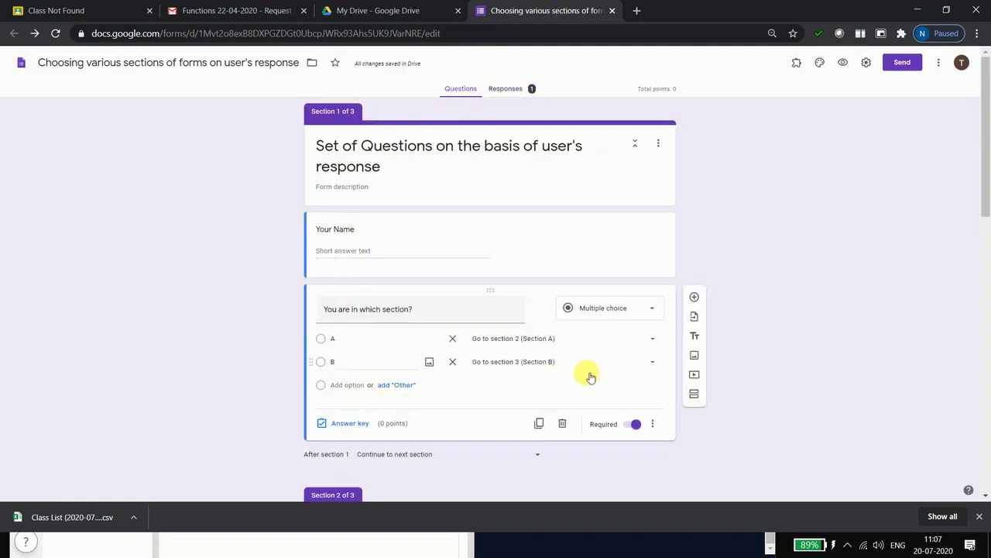
{"action": "mouse_move", "coordinate": [987, 136]}
{"action": "left_mouse_down"}
{"action": "mouse_move", "coordinate": [988, 391]}
{"action": "mouse_move", "coordinate": [987, 133]}
{"action": "left_mouse_up"}
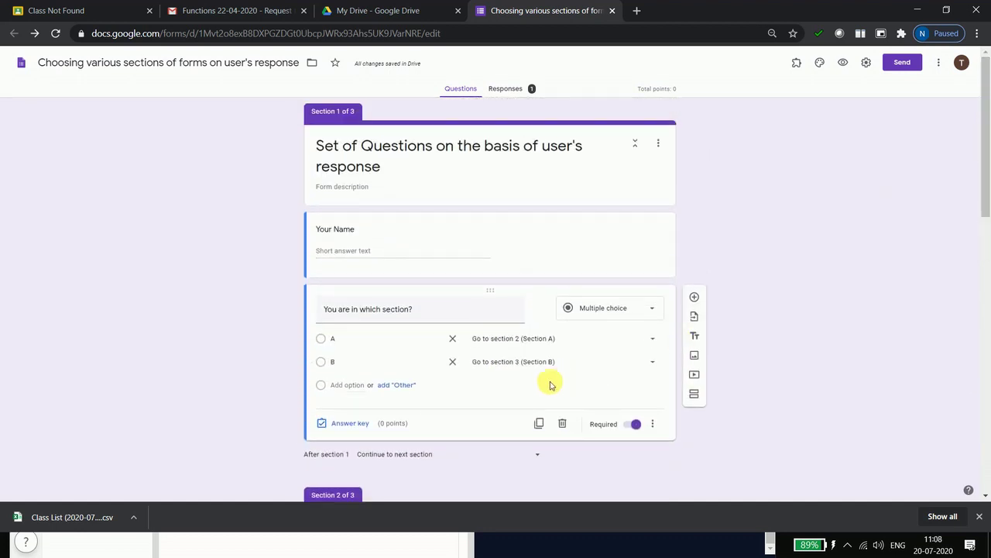